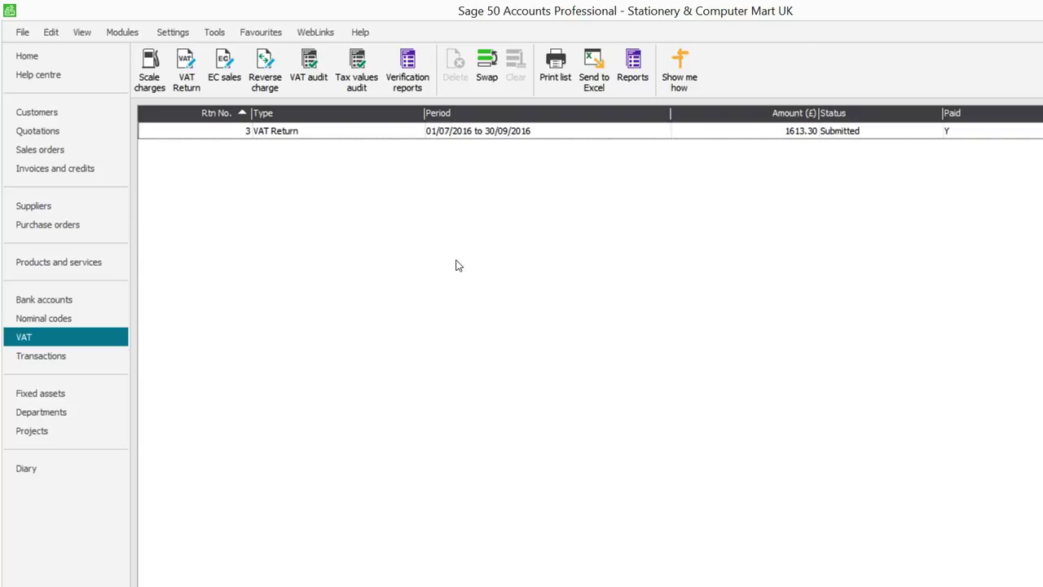
Step: Start a new VAT Return and calculate it for the period 01/10/2016 to 31/12/2016
{"action": "left_click", "coordinate": [183, 77]}
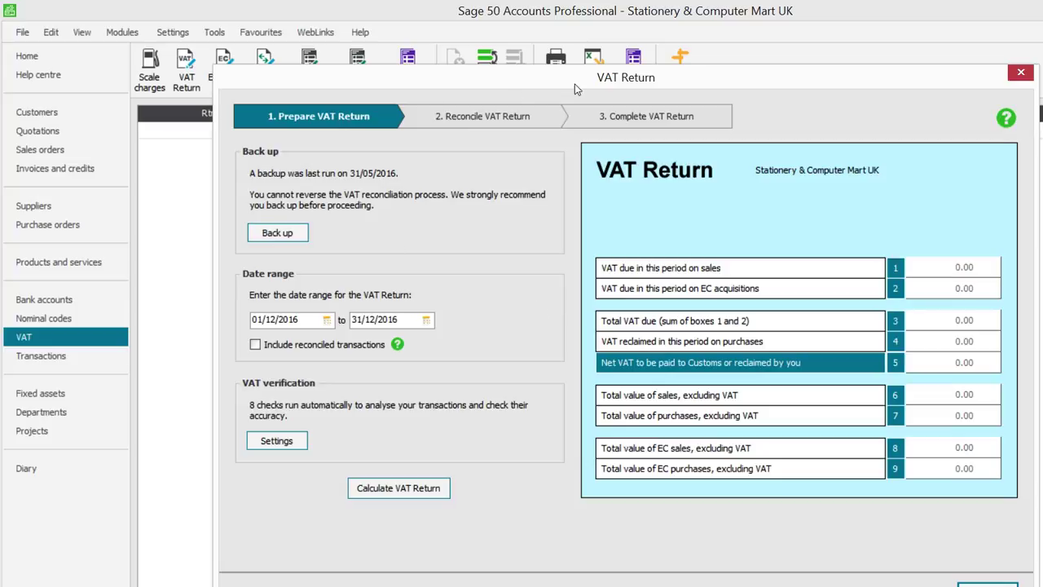
{"action": "left_click_drag", "start_coordinate": [637, 83], "coordinate": [630, 169]}
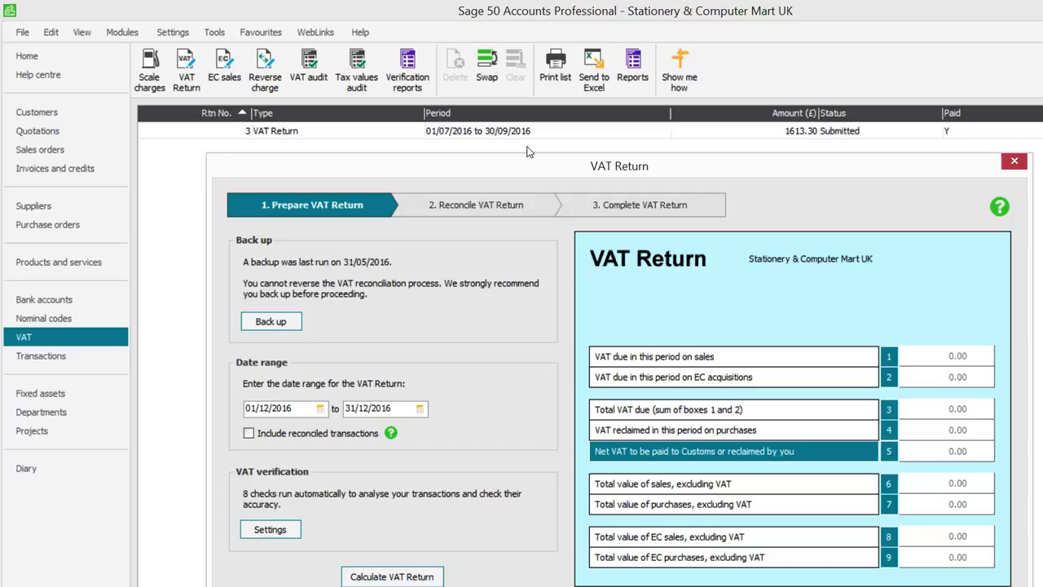
{"action": "left_click", "coordinate": [320, 408]}
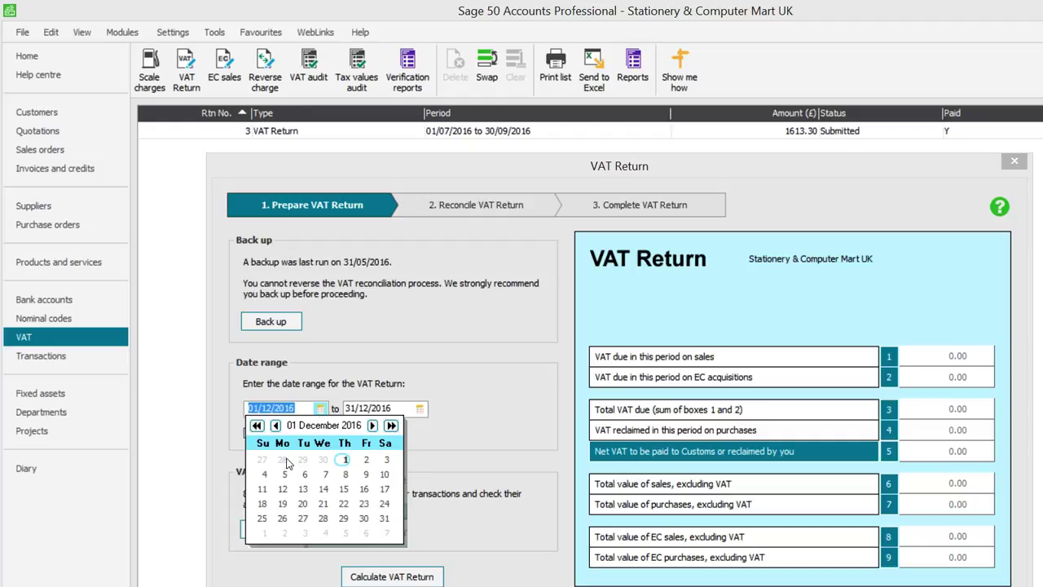
{"action": "left_click", "coordinate": [275, 426]}
{"action": "left_click", "coordinate": [275, 425]}
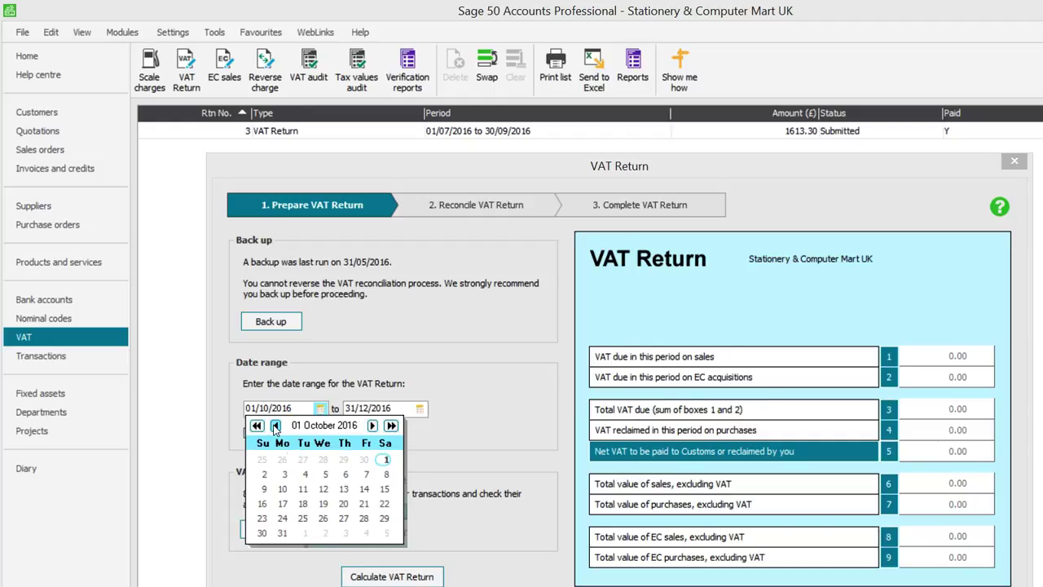
{"action": "left_click", "coordinate": [384, 460]}
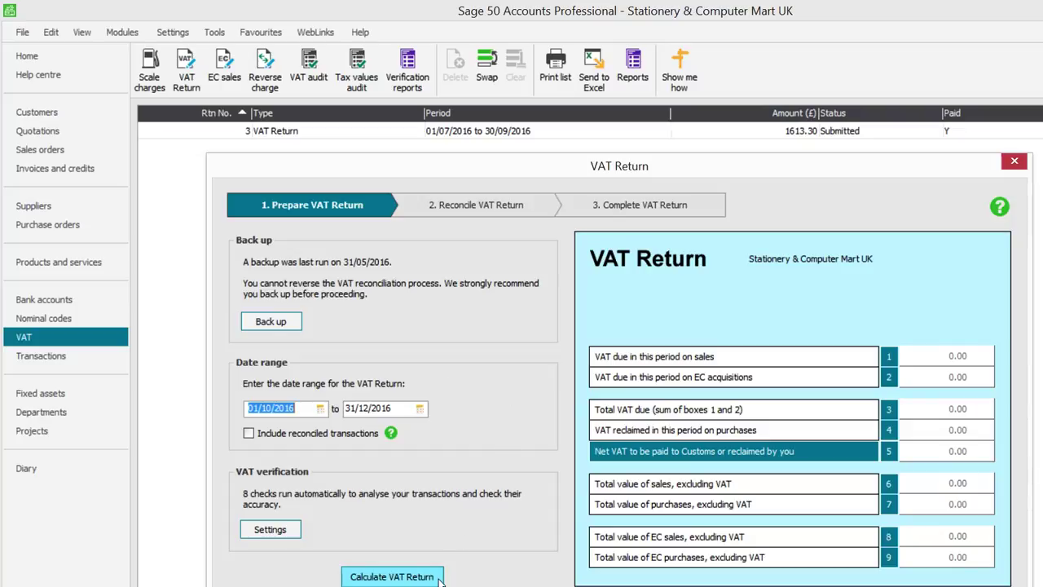
{"action": "left_click", "coordinate": [392, 576]}
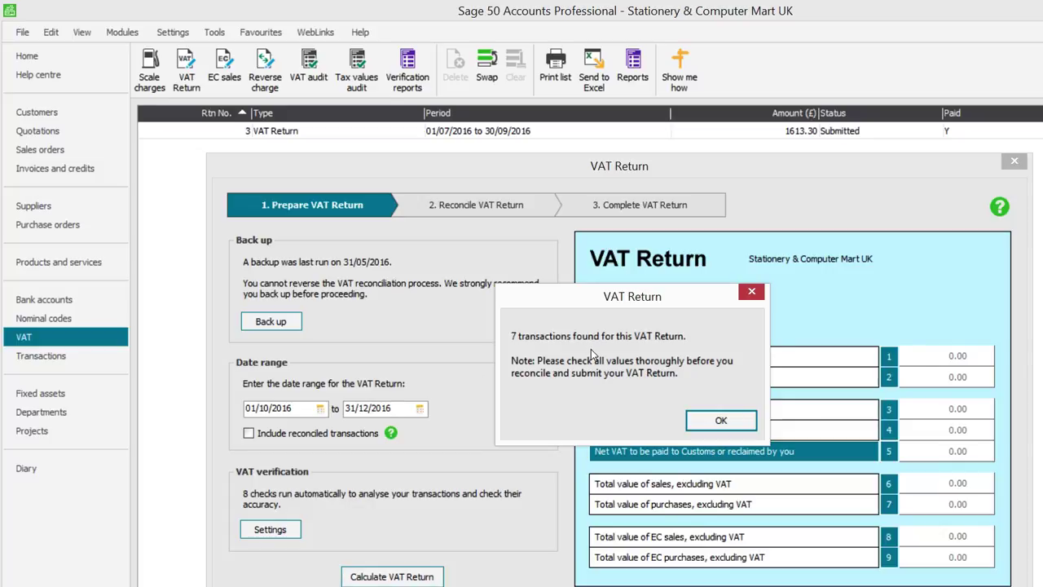
{"action": "left_click", "coordinate": [720, 422]}
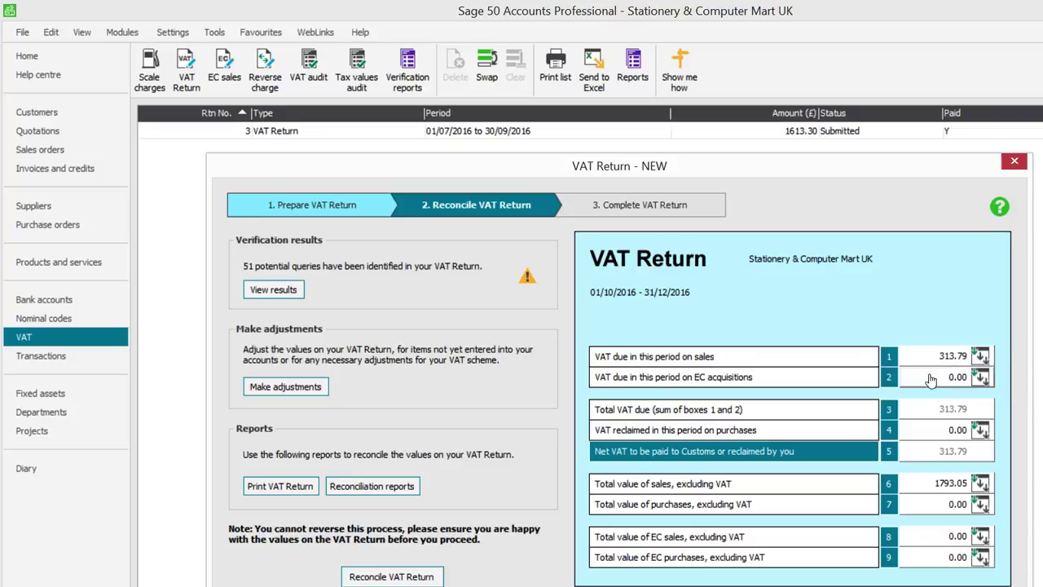
Step: Examine the breakdown of VAT due on sales in box 1, including the transactions behind the T1 sales invoices figure
{"action": "left_click", "coordinate": [976, 360]}
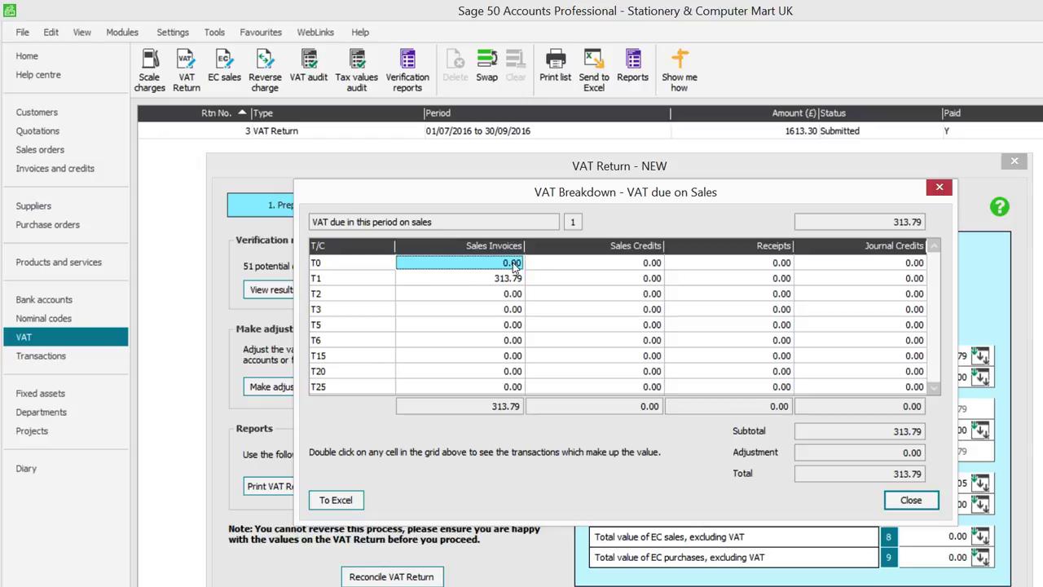
{"action": "left_click", "coordinate": [488, 279]}
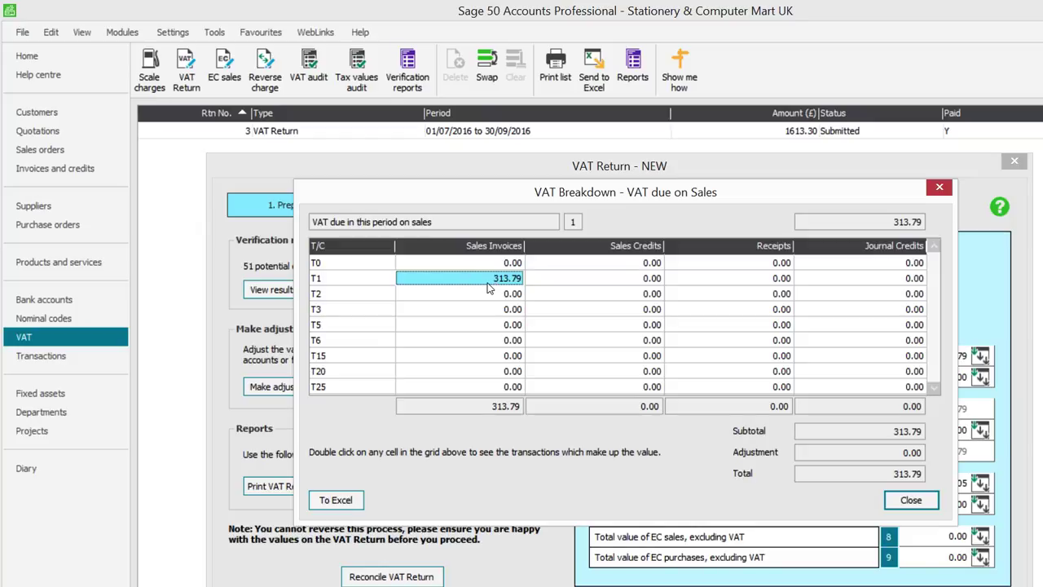
{"action": "double_click", "coordinate": [487, 287]}
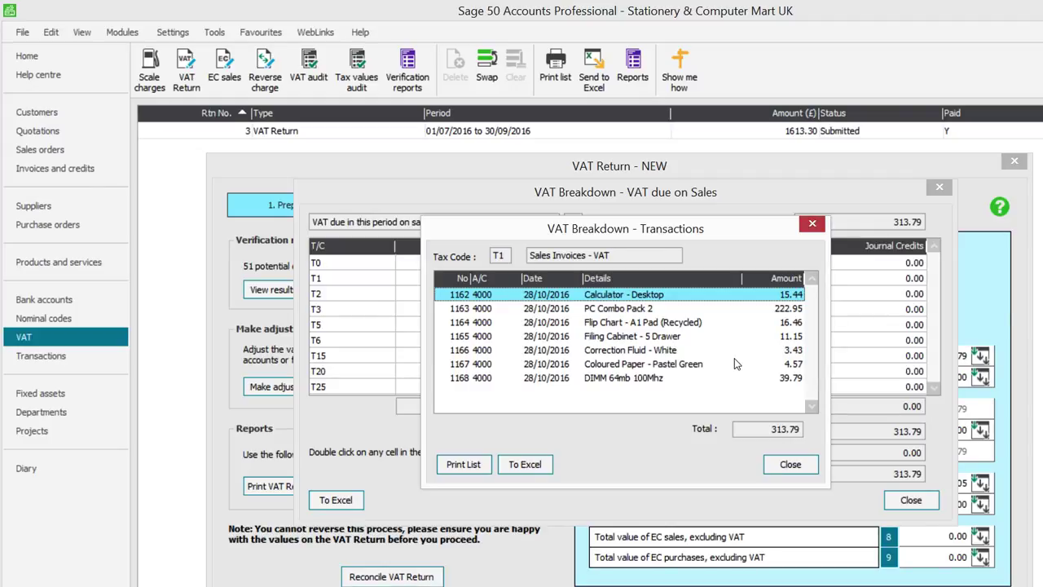
{"action": "left_click", "coordinate": [789, 465]}
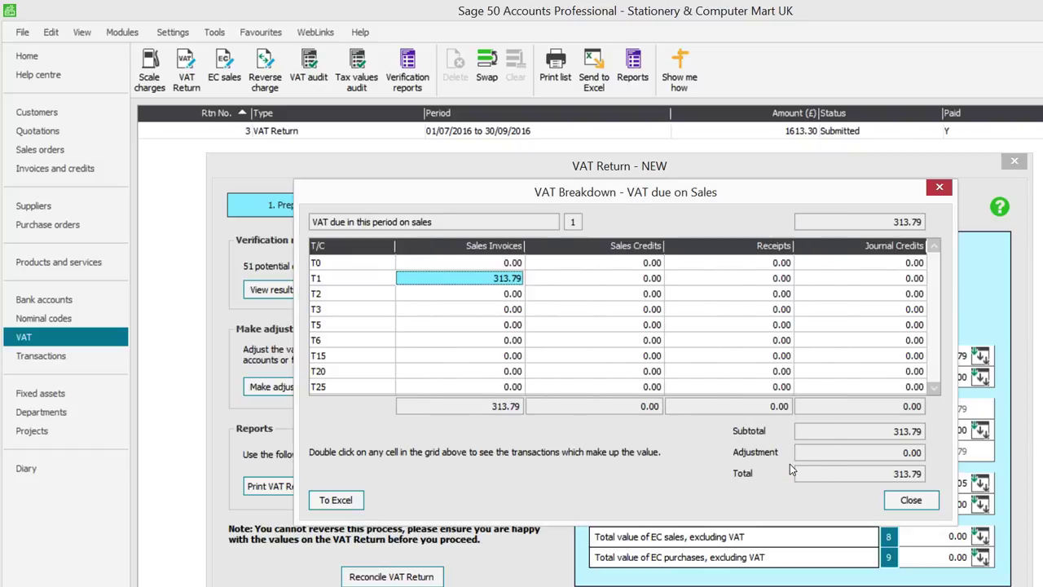
{"action": "left_click", "coordinate": [911, 500]}
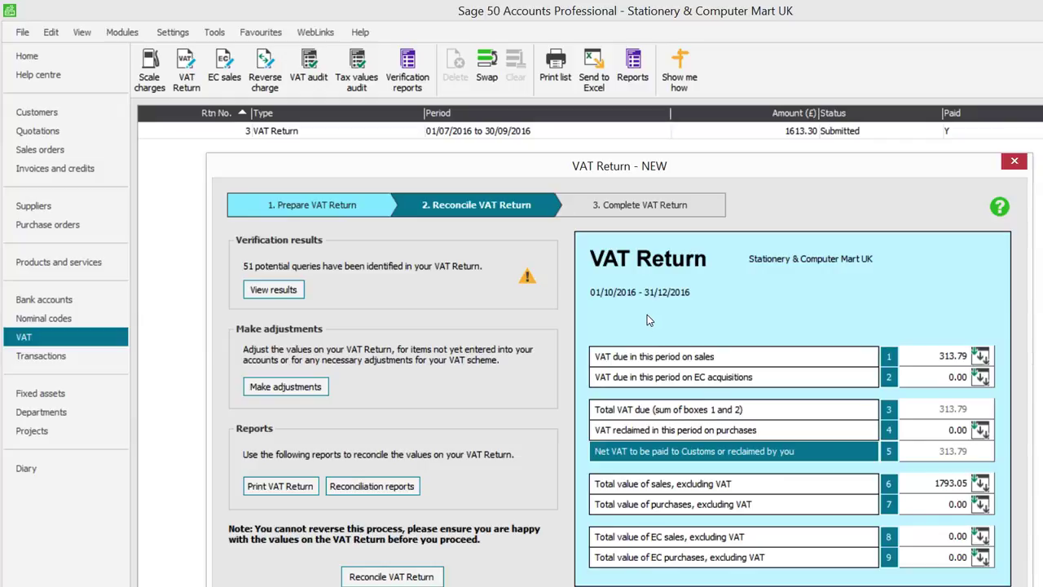
Step: Add a manual adjustment of 100.00 to box 1, VAT due on sales, with the reason "Fuel Scale Charge"
{"action": "left_click", "coordinate": [293, 391]}
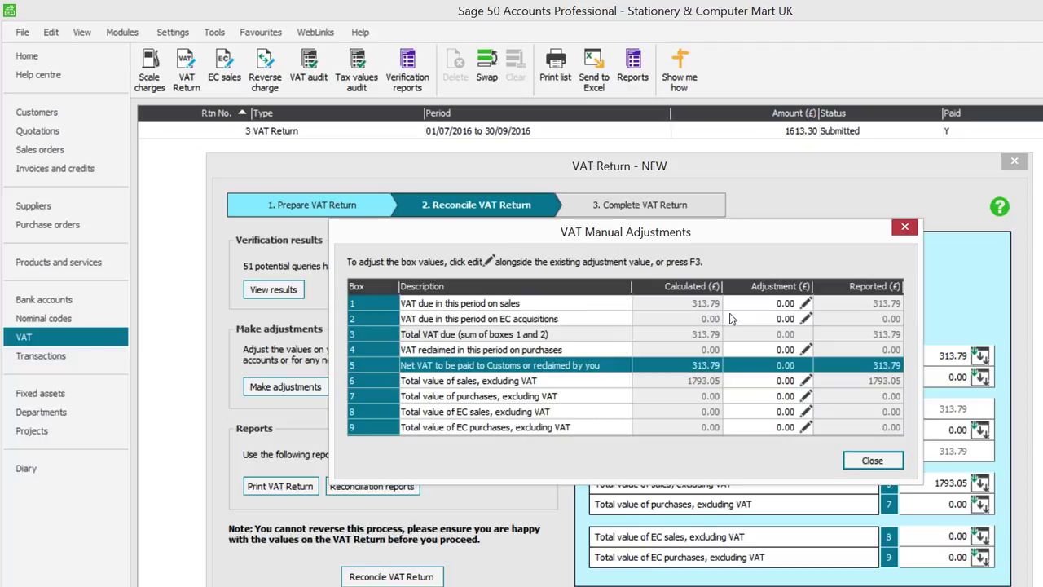
{"action": "left_click", "coordinate": [806, 303]}
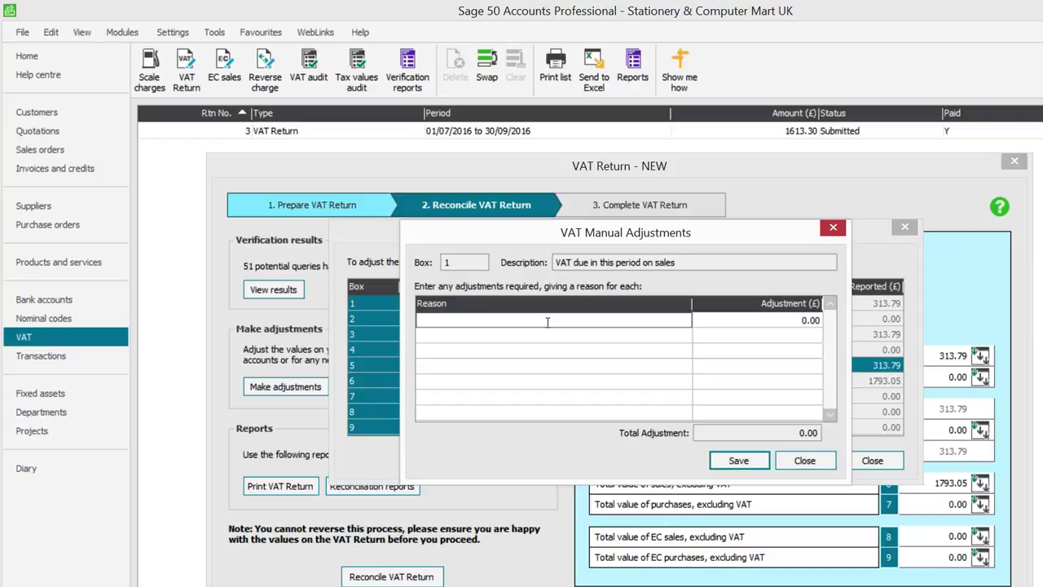
{"action": "type", "text": "Fuel Scale Charge"}
{"action": "key", "text": "Tab"}
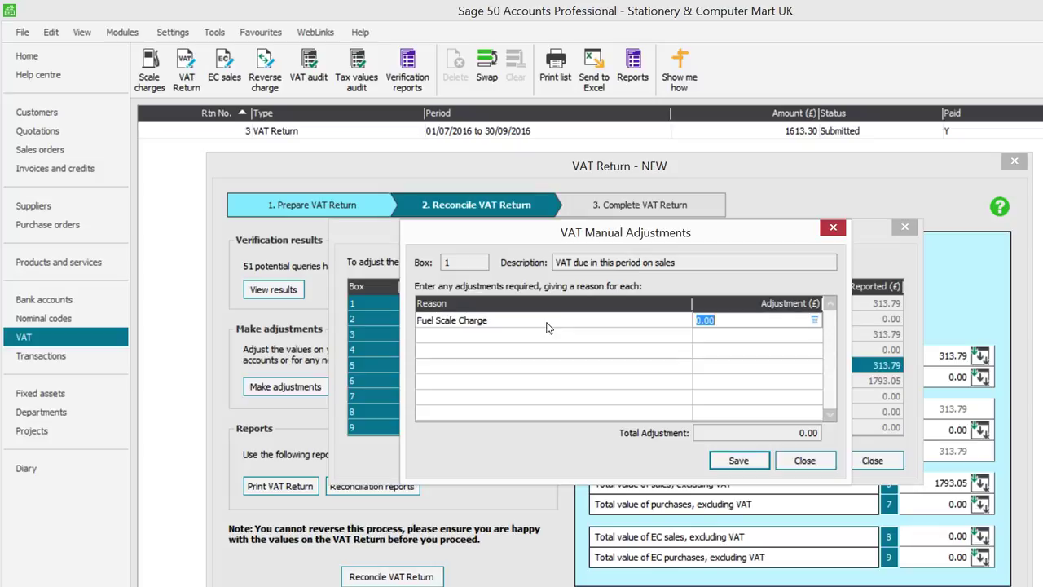
{"action": "type", "text": "100"}
{"action": "key", "text": "Tab"}
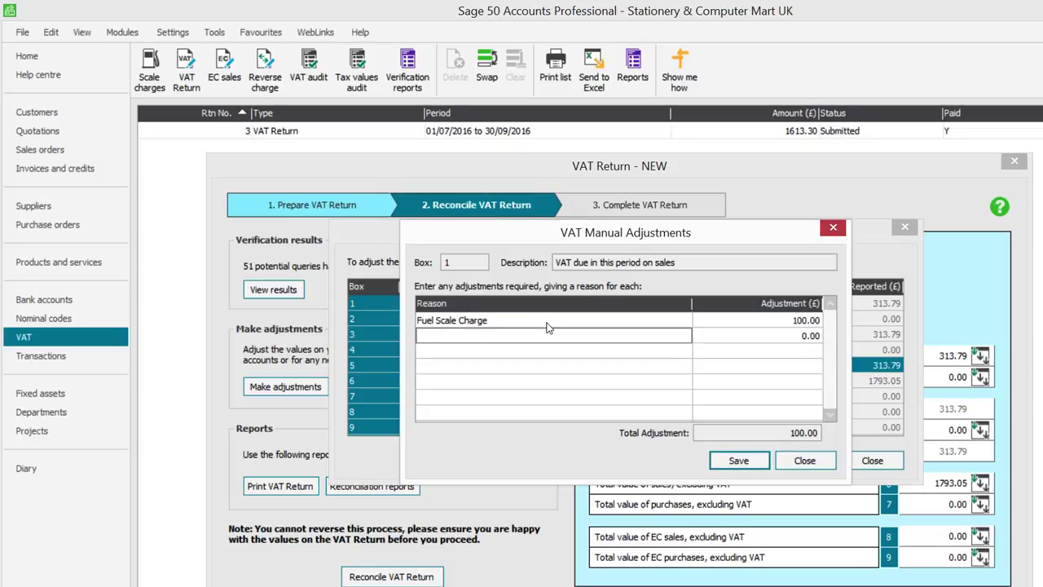
{"action": "left_click", "coordinate": [738, 461]}
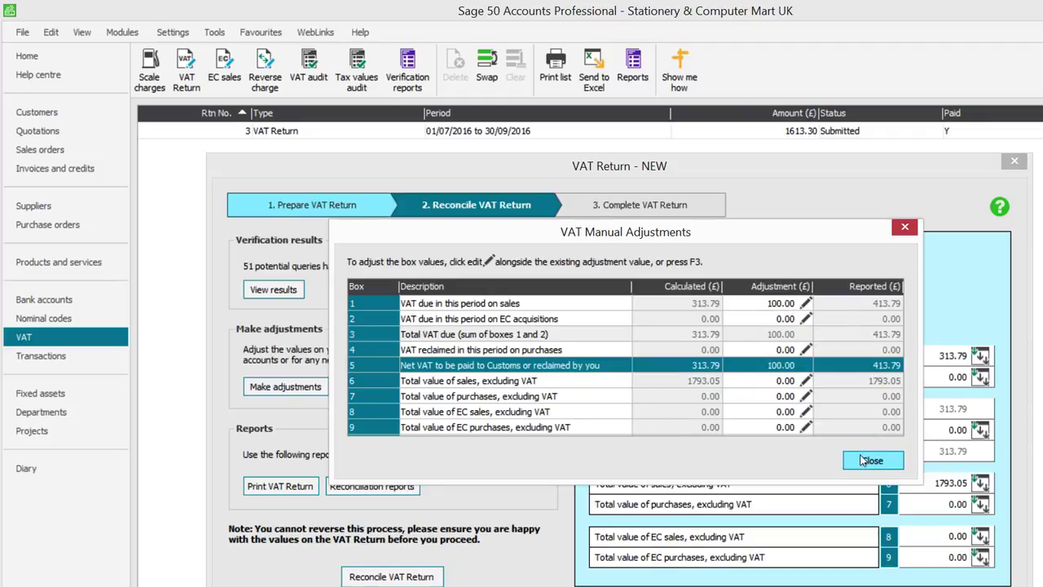
{"action": "left_click", "coordinate": [764, 353]}
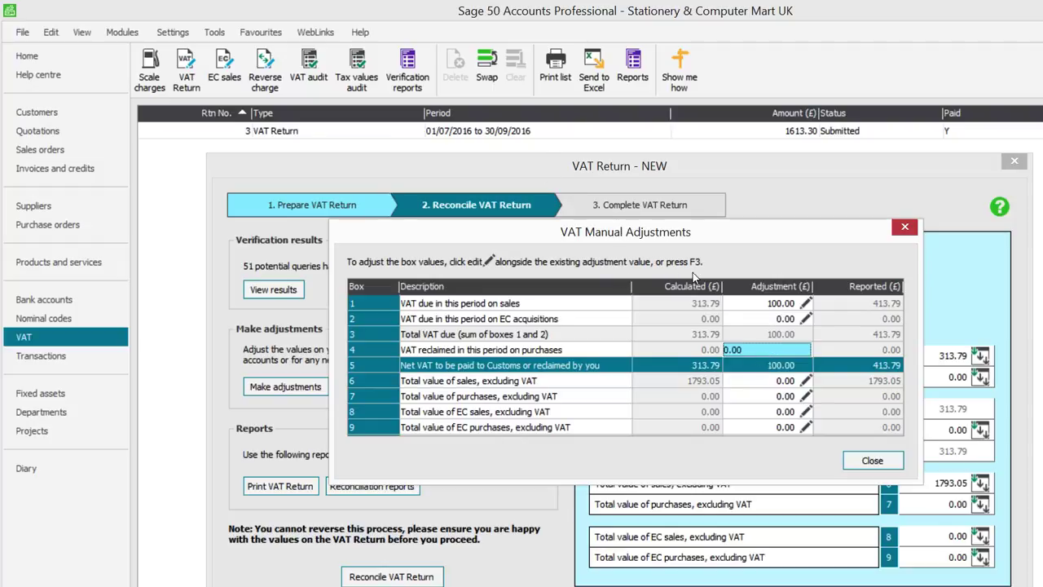
{"action": "key", "text": "F3"}
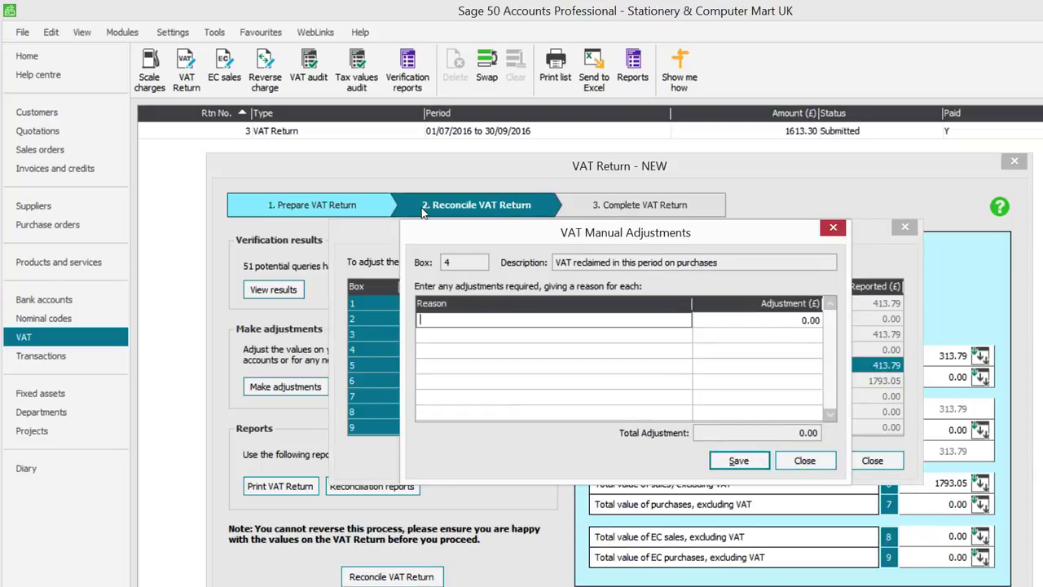
{"action": "left_click", "coordinate": [813, 463]}
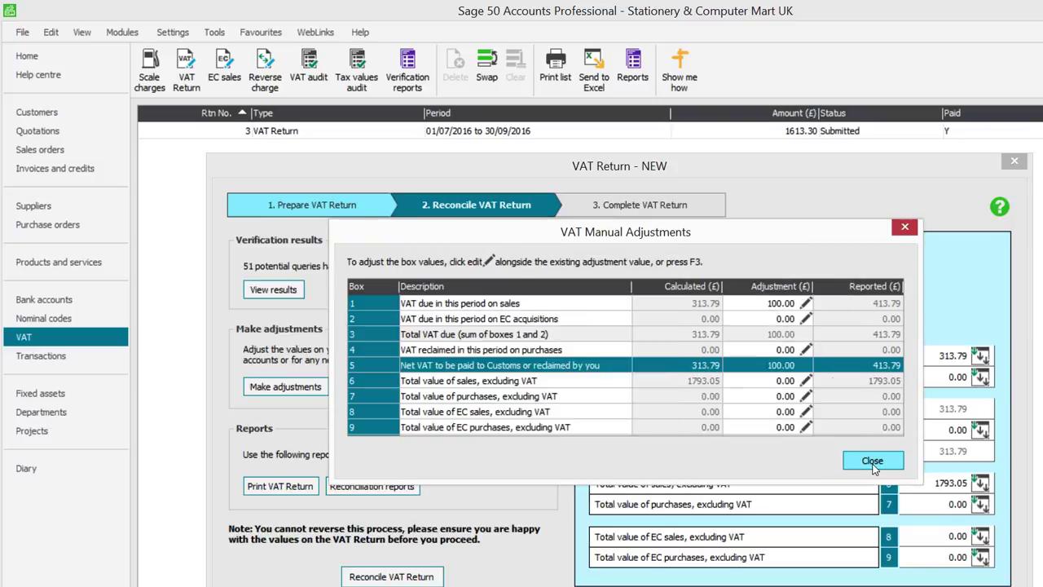
Step: Reconcile the VAT Return, flagging its transactions as VAT reconciled, and post the VAT transfer journal dated 31/12/2016
{"action": "left_click", "coordinate": [872, 462]}
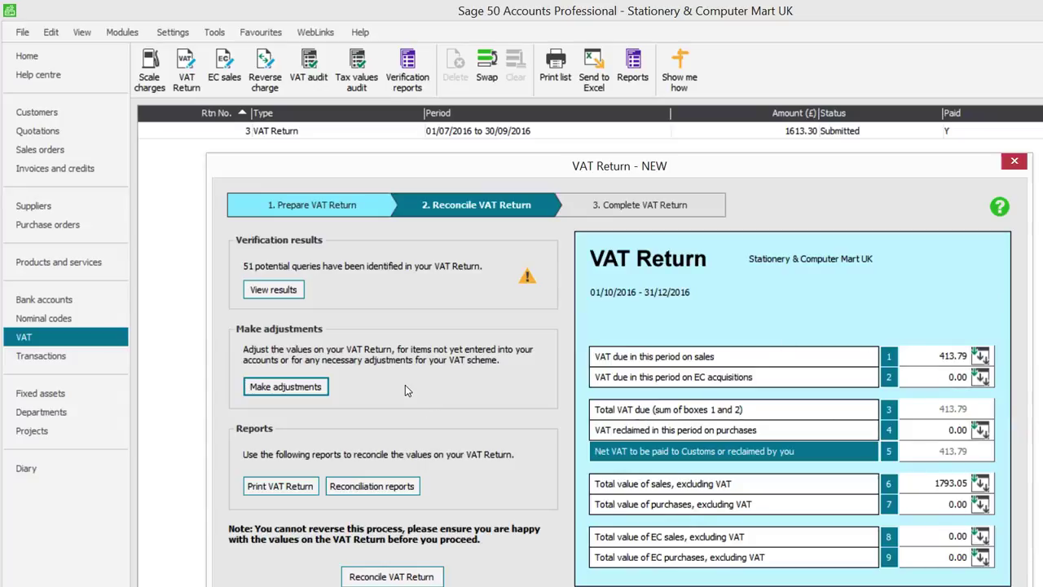
{"action": "left_click", "coordinate": [282, 486]}
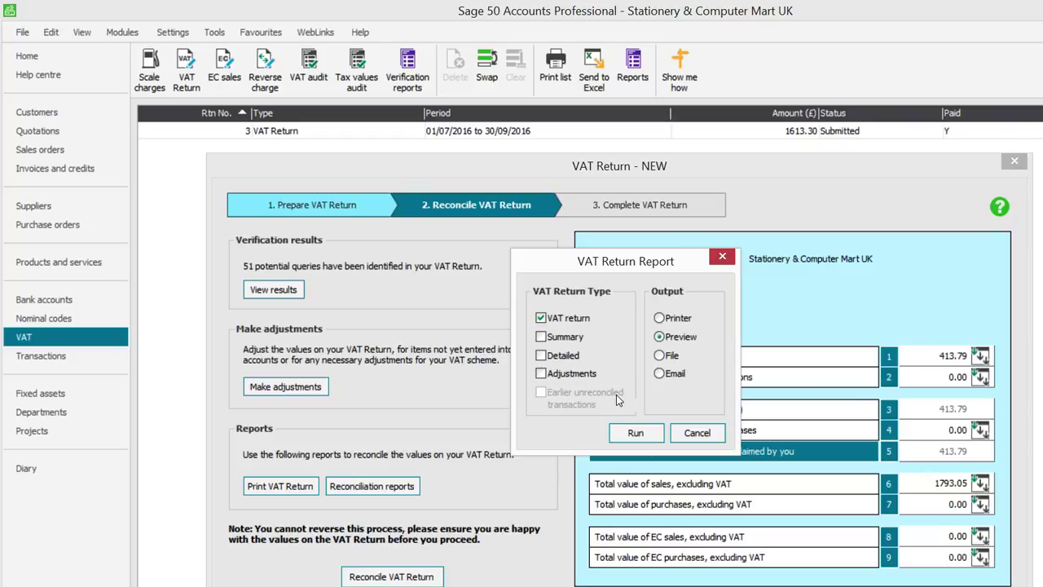
{"action": "left_click", "coordinate": [693, 434]}
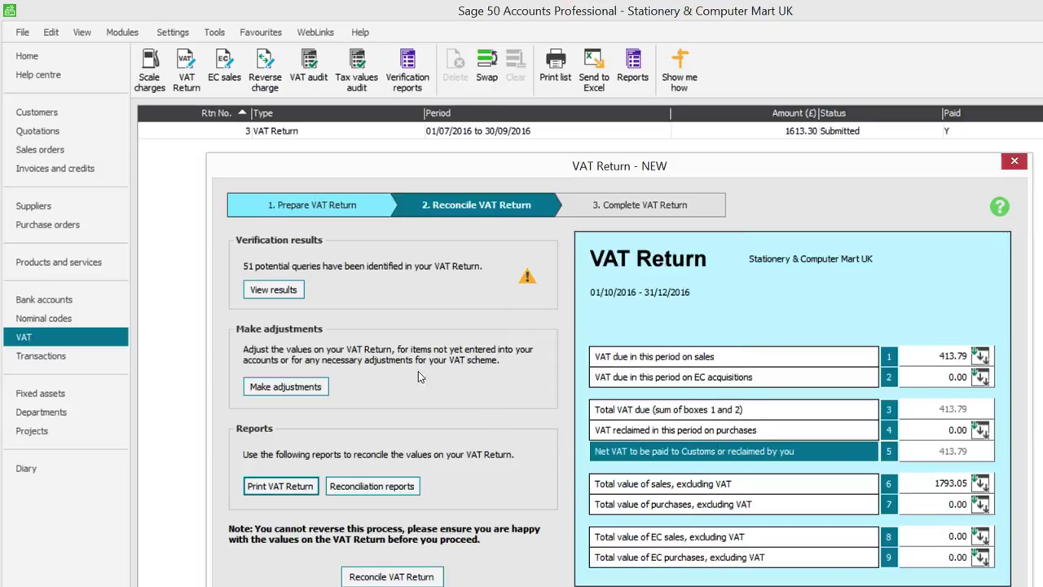
{"action": "left_click", "coordinate": [392, 576]}
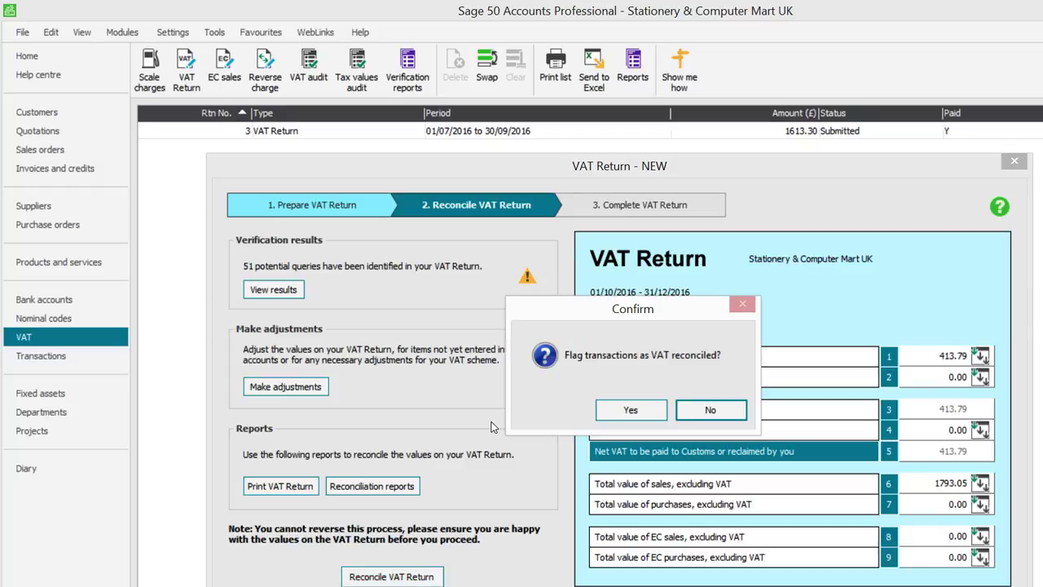
{"action": "left_click", "coordinate": [631, 411]}
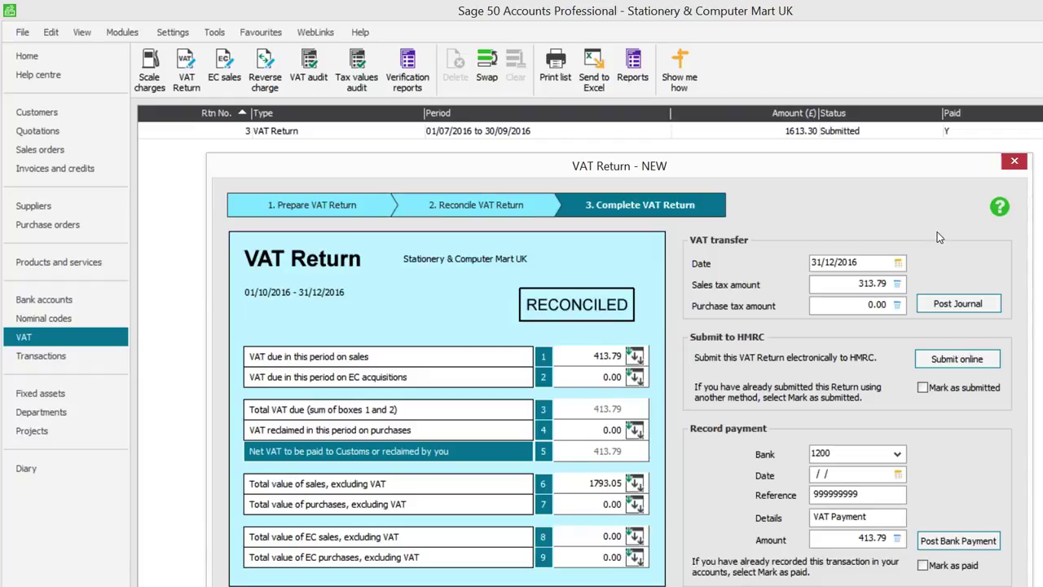
{"action": "left_click", "coordinate": [958, 303]}
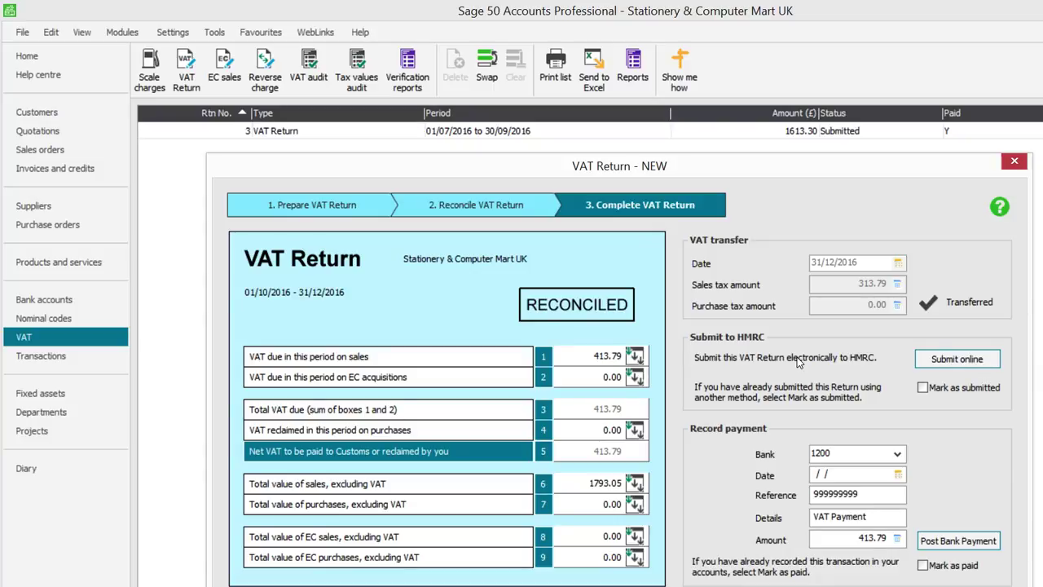
{"action": "left_click", "coordinate": [949, 359]}
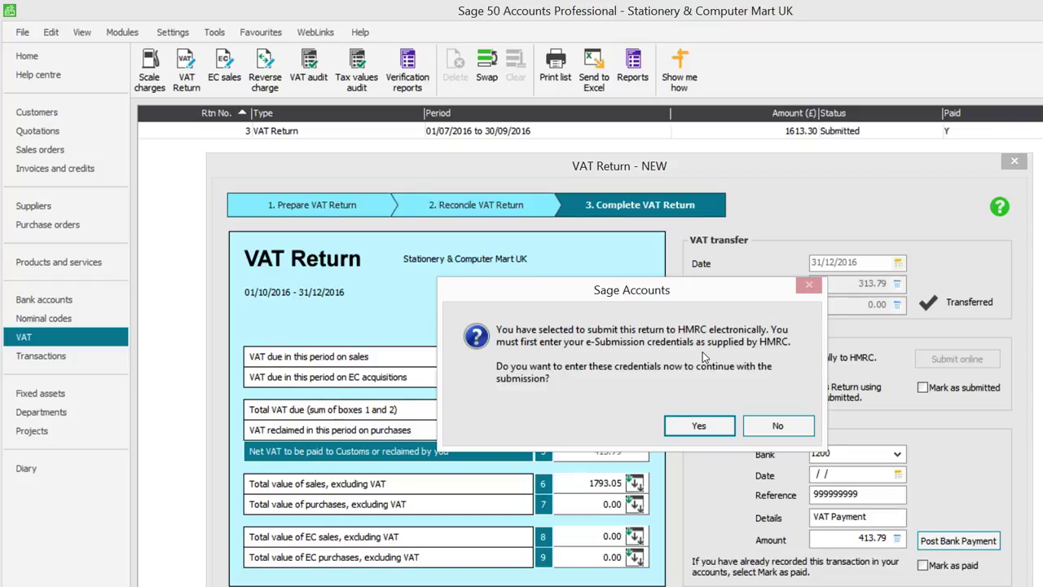
{"action": "left_click", "coordinate": [698, 426]}
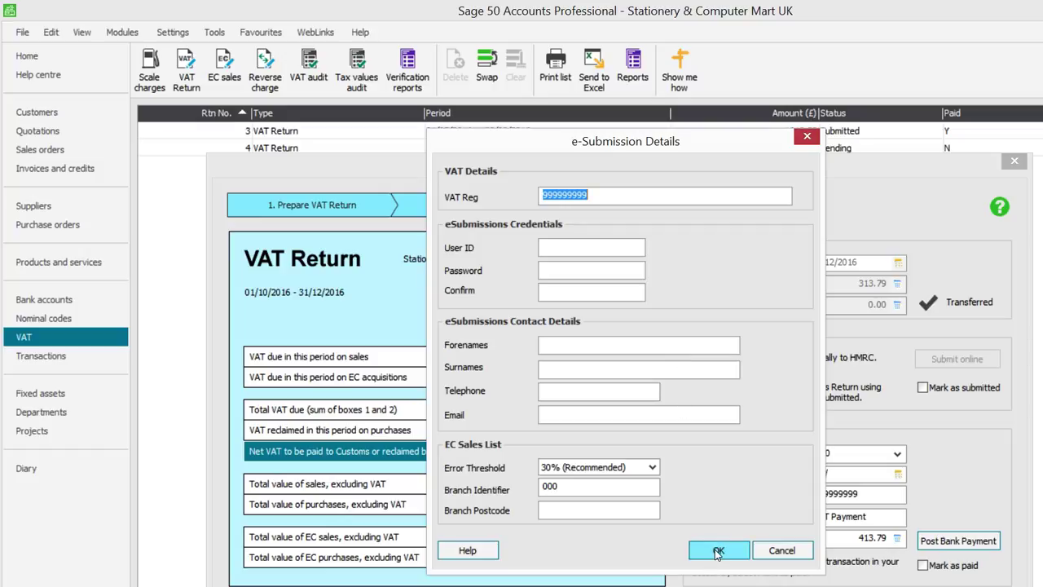
{"action": "left_click", "coordinate": [781, 551]}
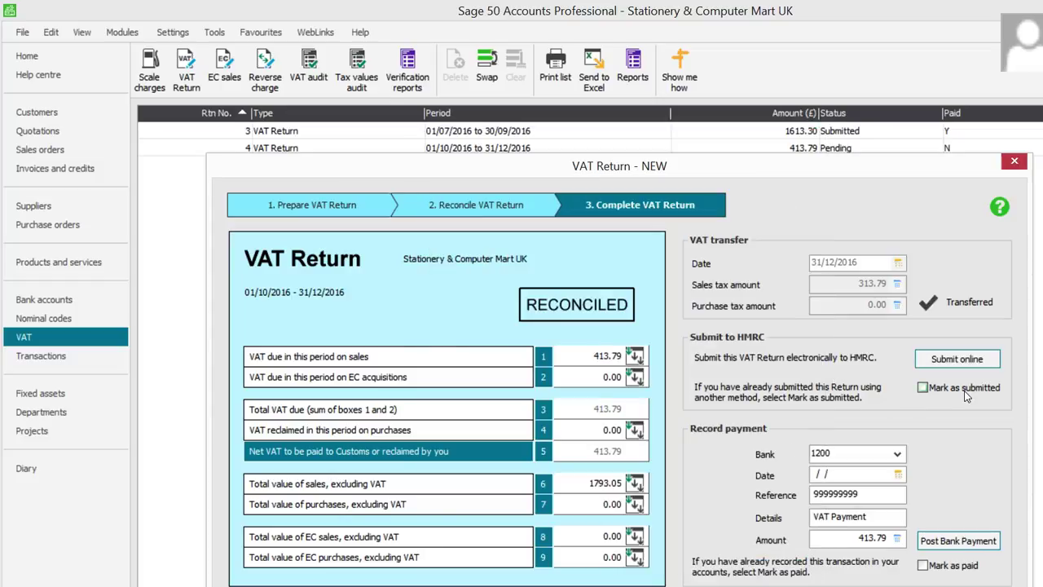
Step: Mark the VAT Return as already submitted to HMRC by another method
{"action": "left_click", "coordinate": [922, 389]}
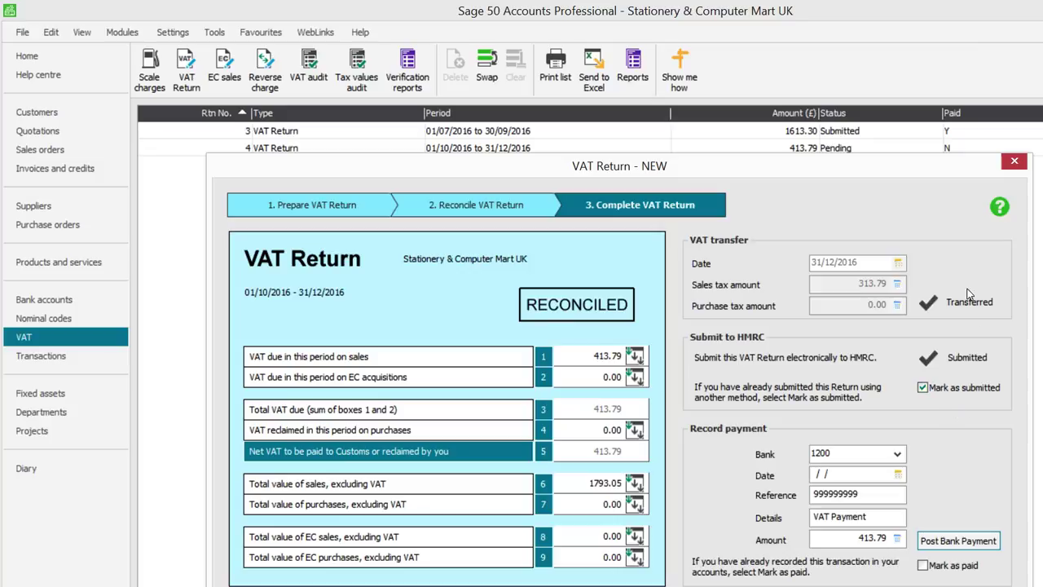
{"action": "left_click", "coordinate": [923, 389]}
{"action": "left_click", "coordinate": [922, 389]}
Step: Post the VAT bank payment dated 20/01/2017, accepting the date outside the current financial year, and close the return
{"action": "left_click", "coordinate": [899, 474]}
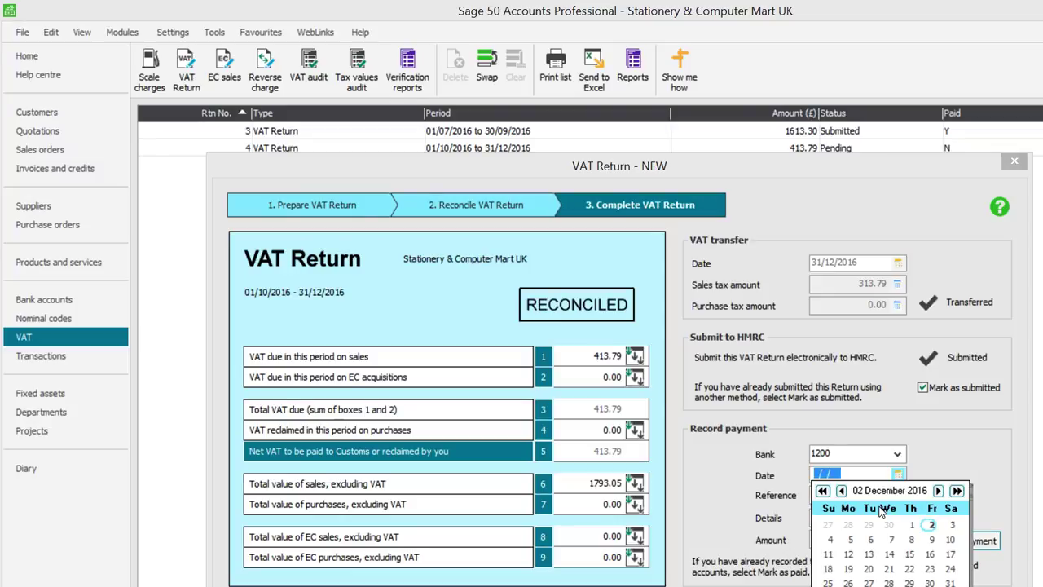
{"action": "left_click", "coordinate": [937, 492]}
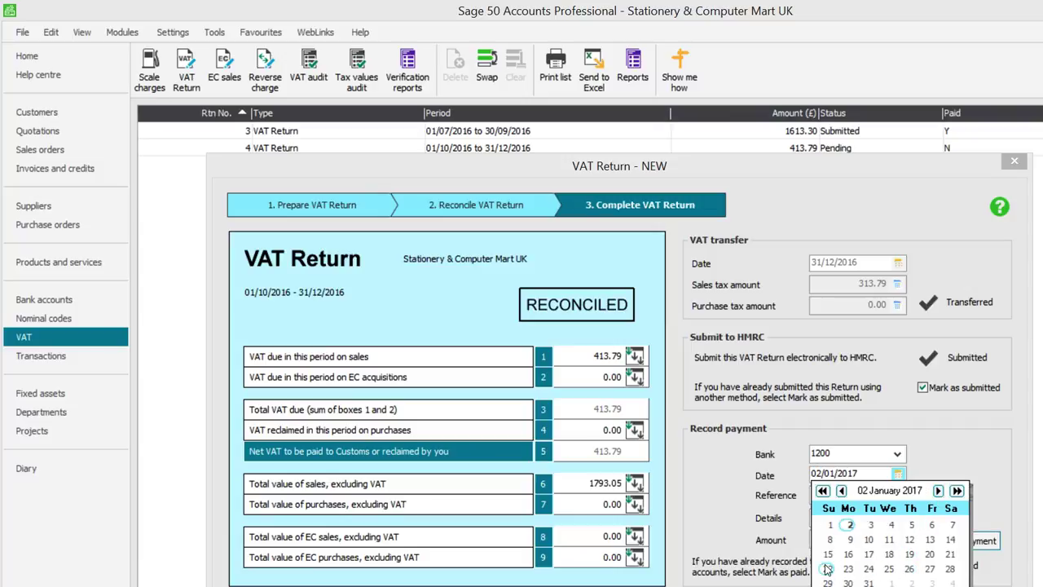
{"action": "left_click", "coordinate": [929, 554]}
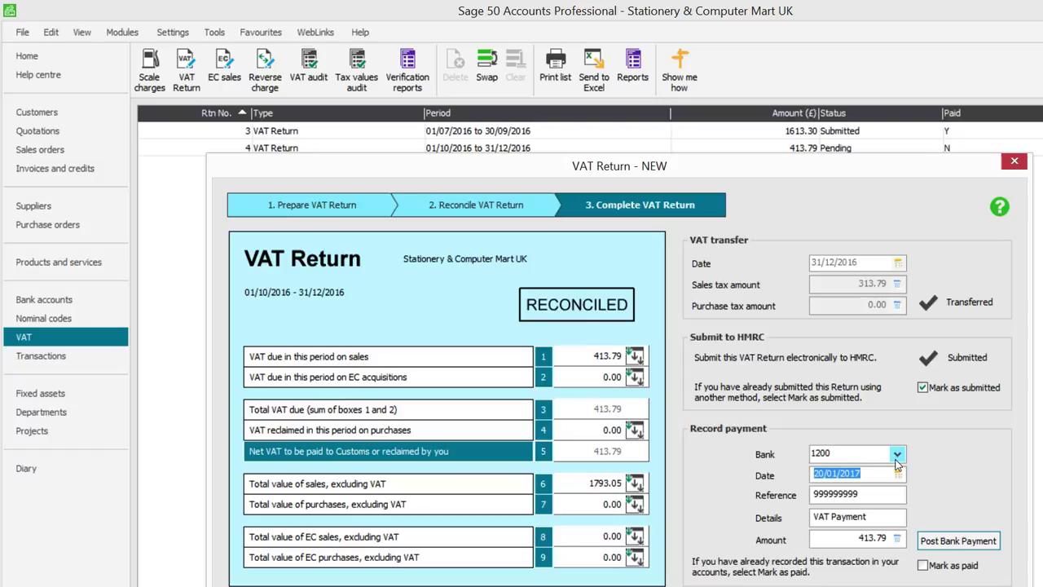
{"action": "left_click", "coordinate": [955, 543]}
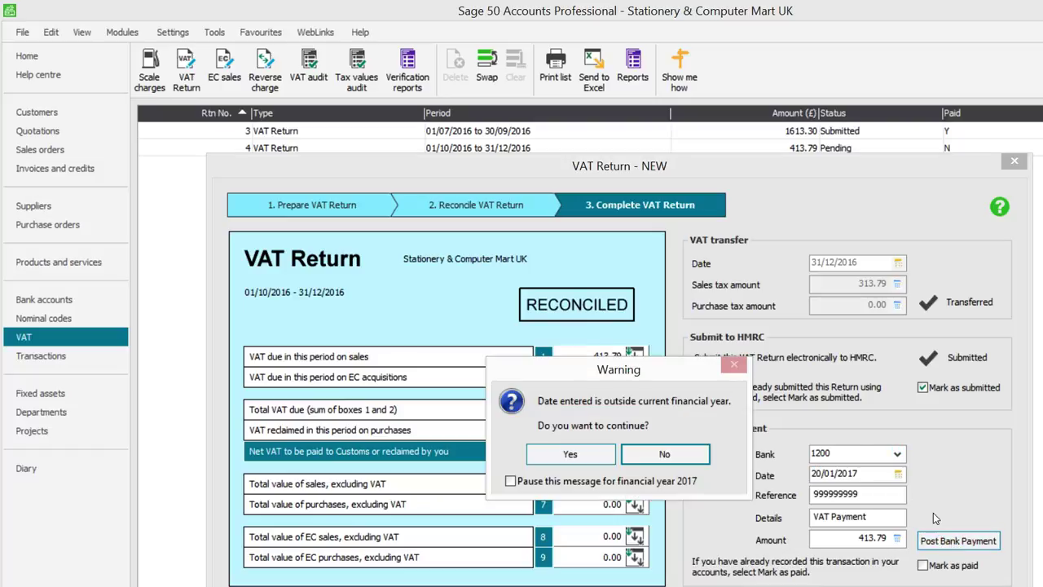
{"action": "left_click", "coordinate": [575, 456]}
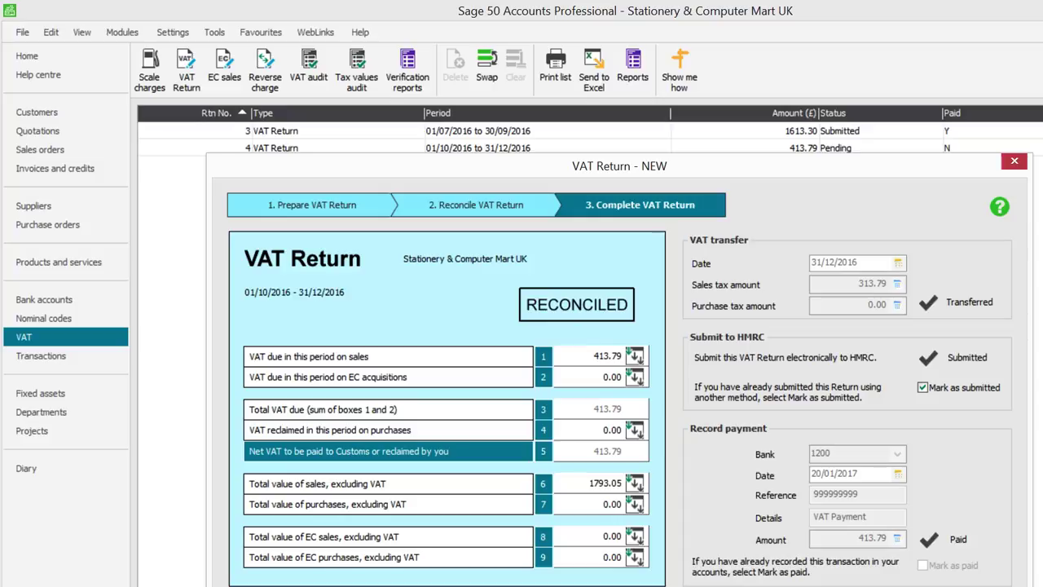
{"action": "left_click", "coordinate": [978, 585]}
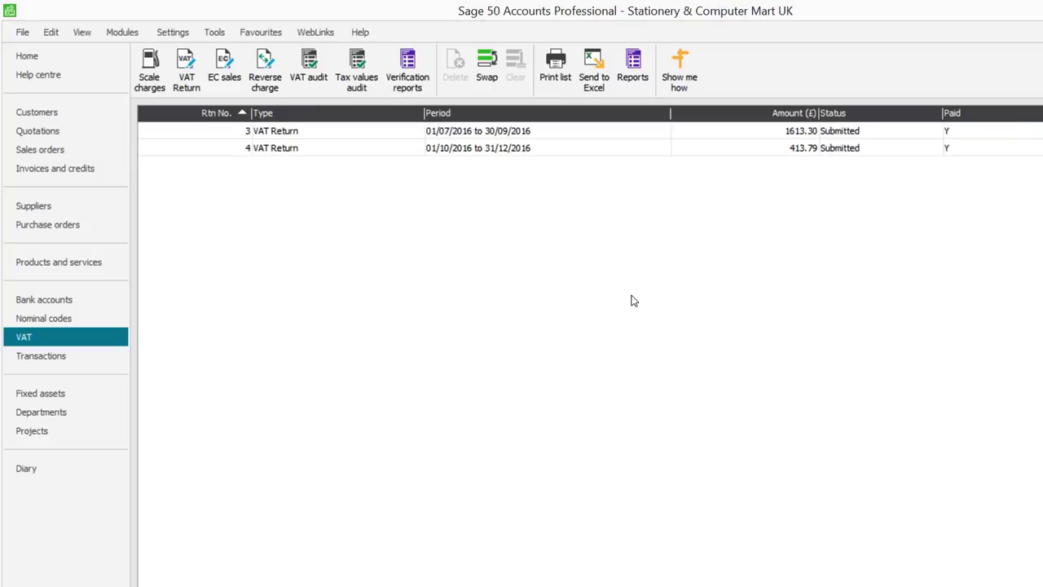